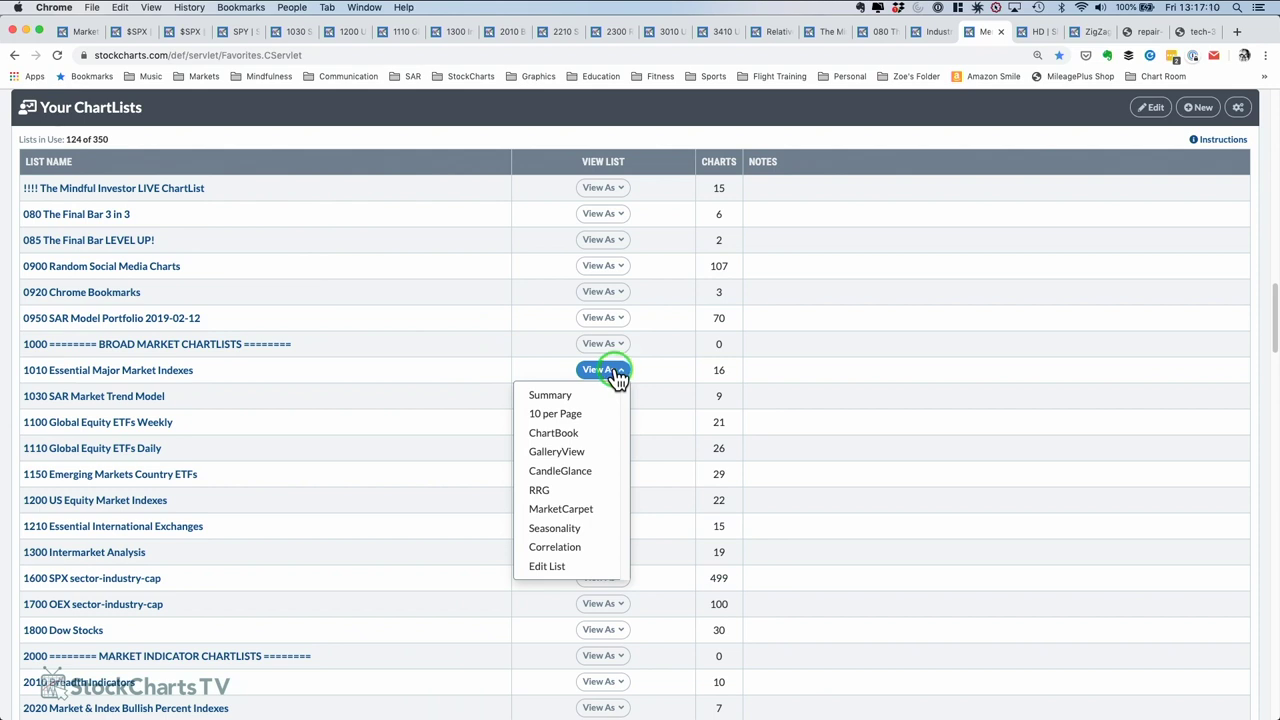
- Show the 1010 Essential Major Market Indexes ChartList in Summary view, listing closes, changes and volumes
click(687, 148)
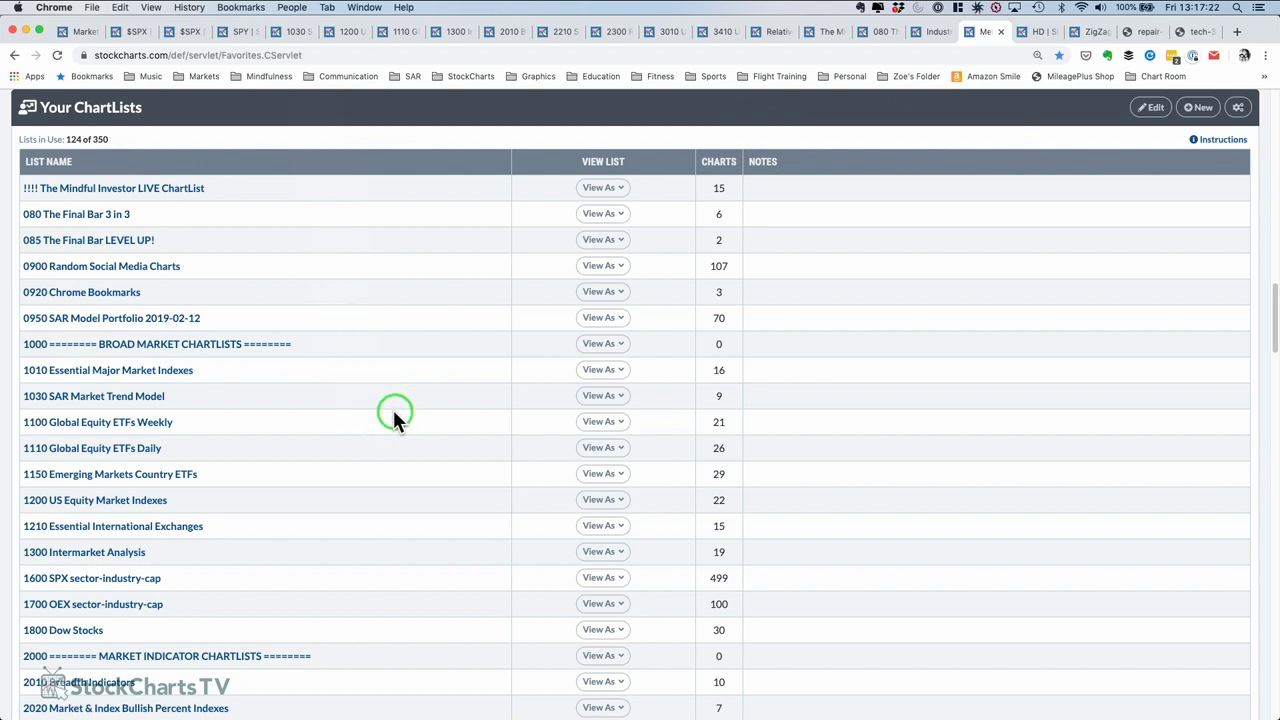
click(600, 370)
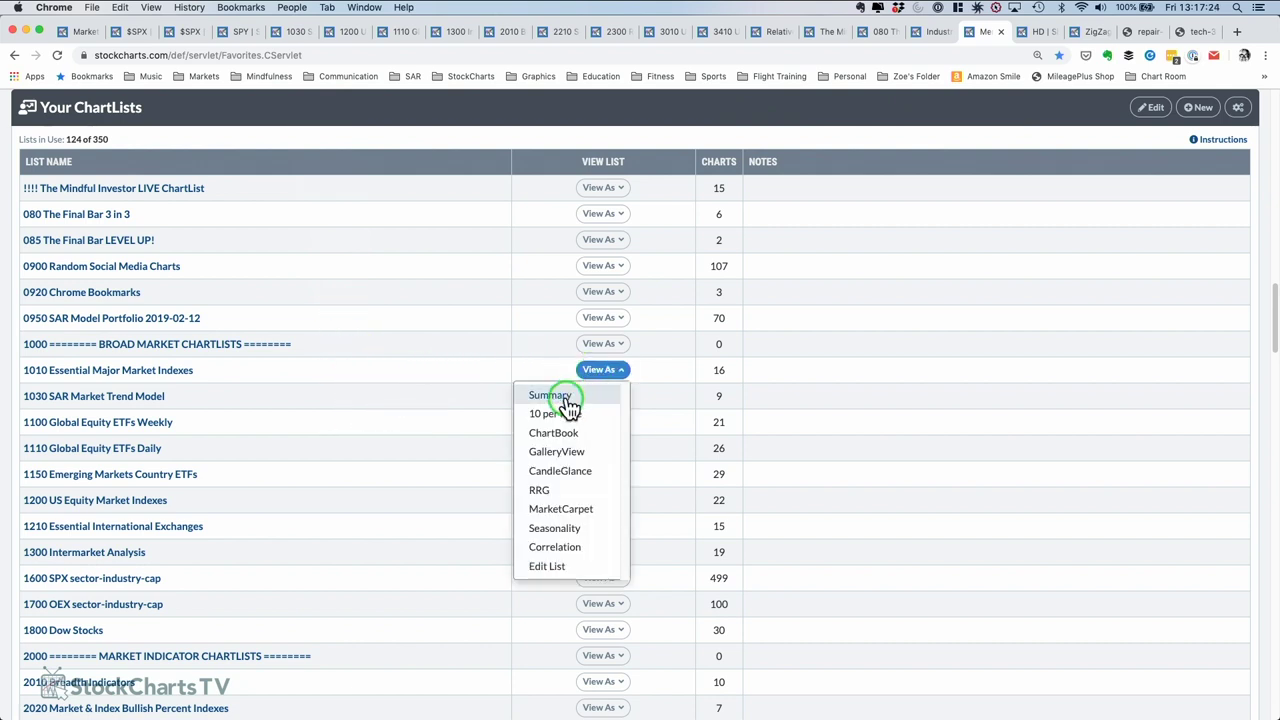
click(560, 397)
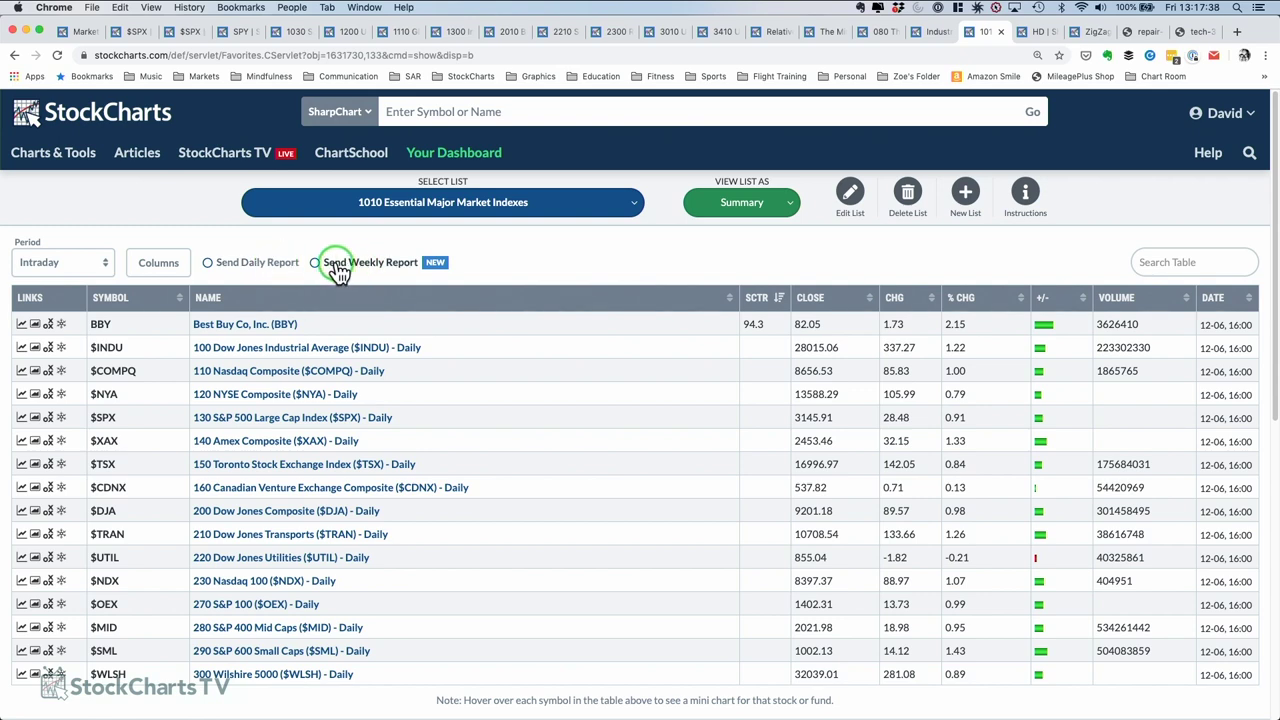
- Enable Send Daily Report with US Market Close timing, save, and close the Reports window
click(292, 270)
click(523, 271)
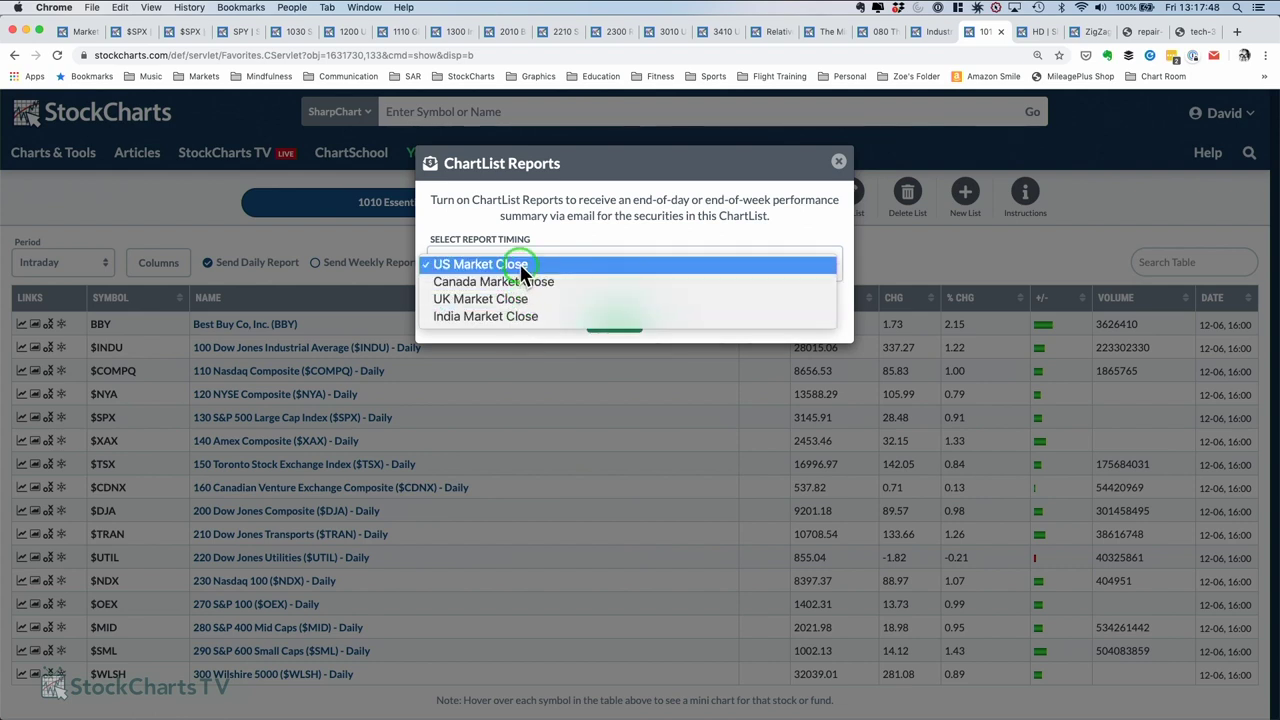
click(521, 268)
click(613, 320)
click(838, 161)
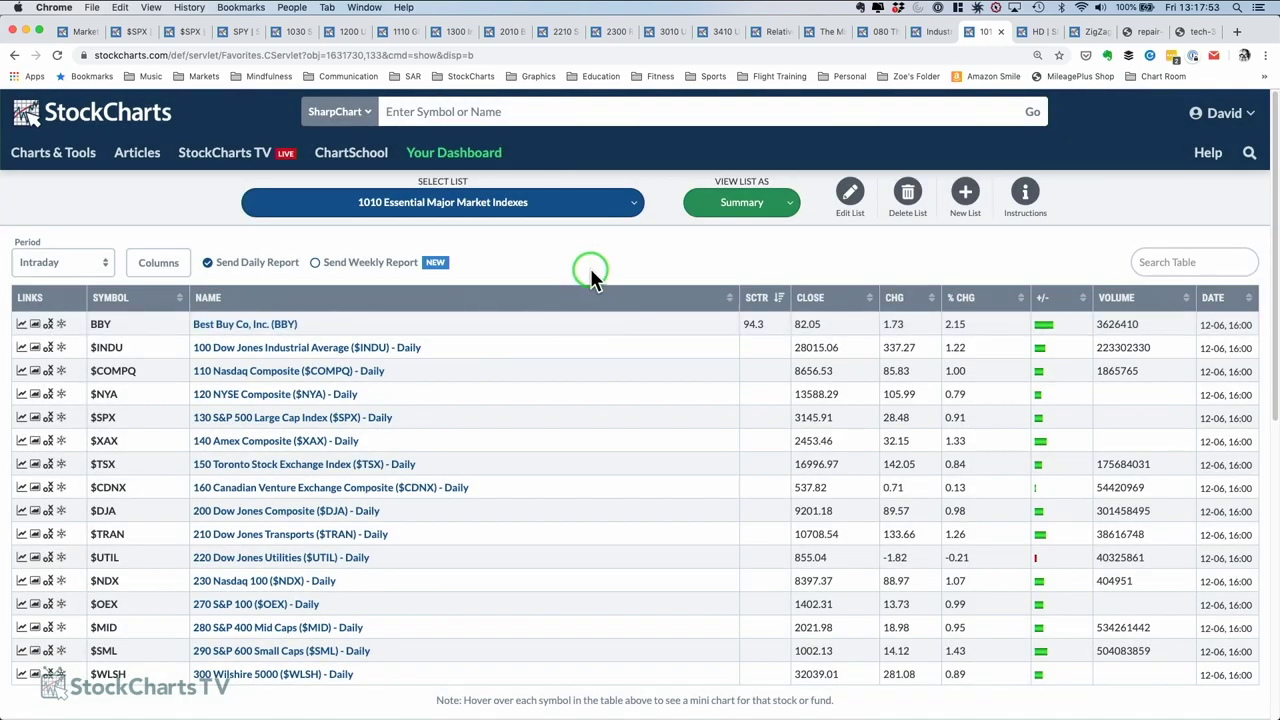
click(590, 272)
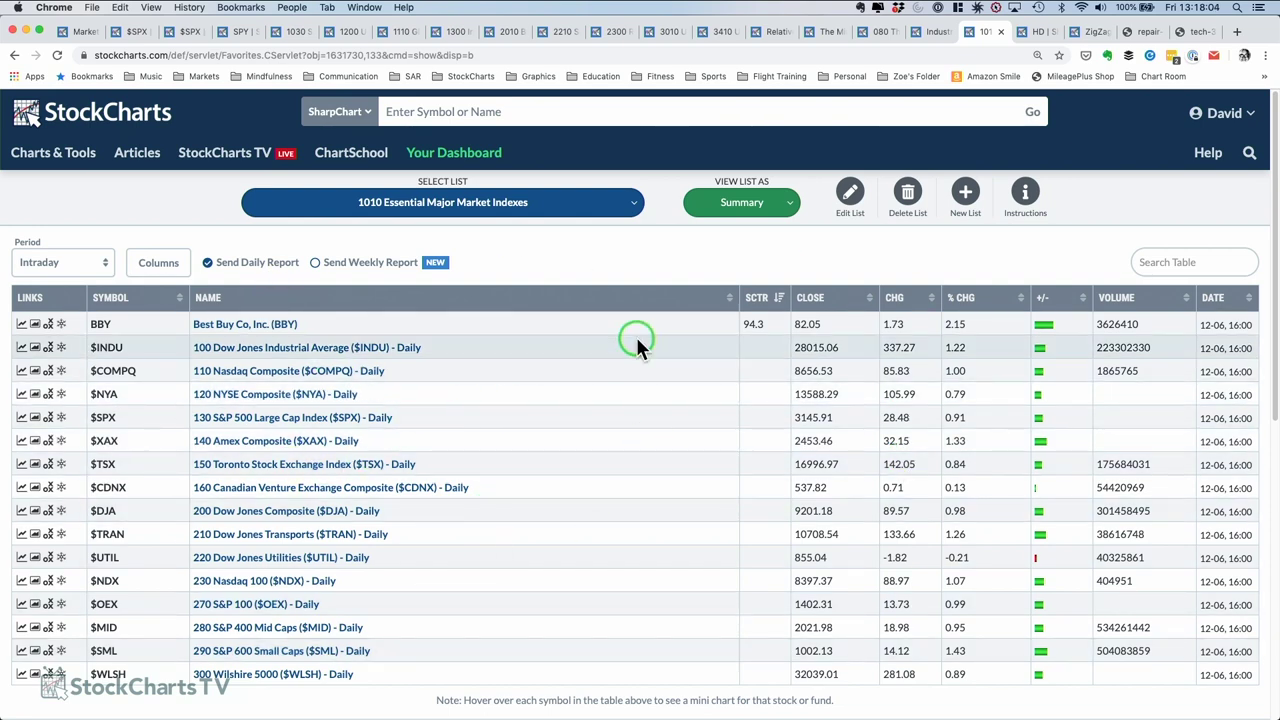
- Check Send Weekly Report as well and close the ChartList Reports dialog
click(360, 265)
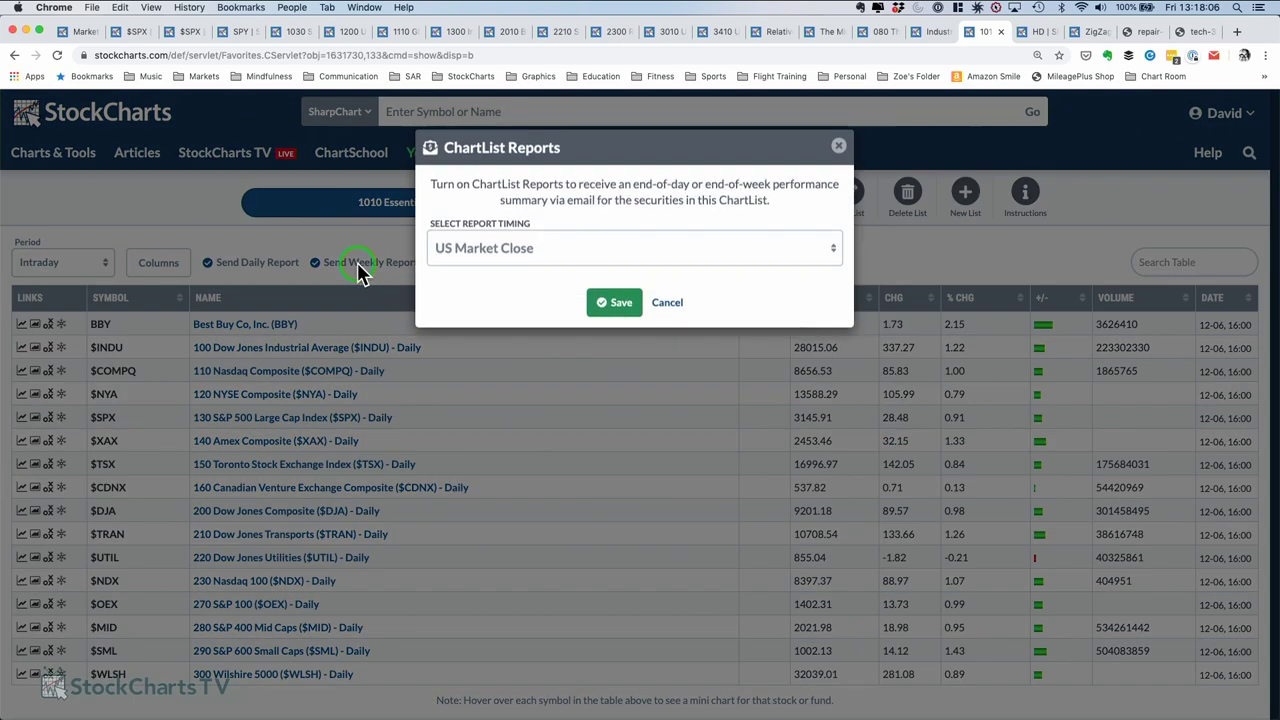
click(838, 163)
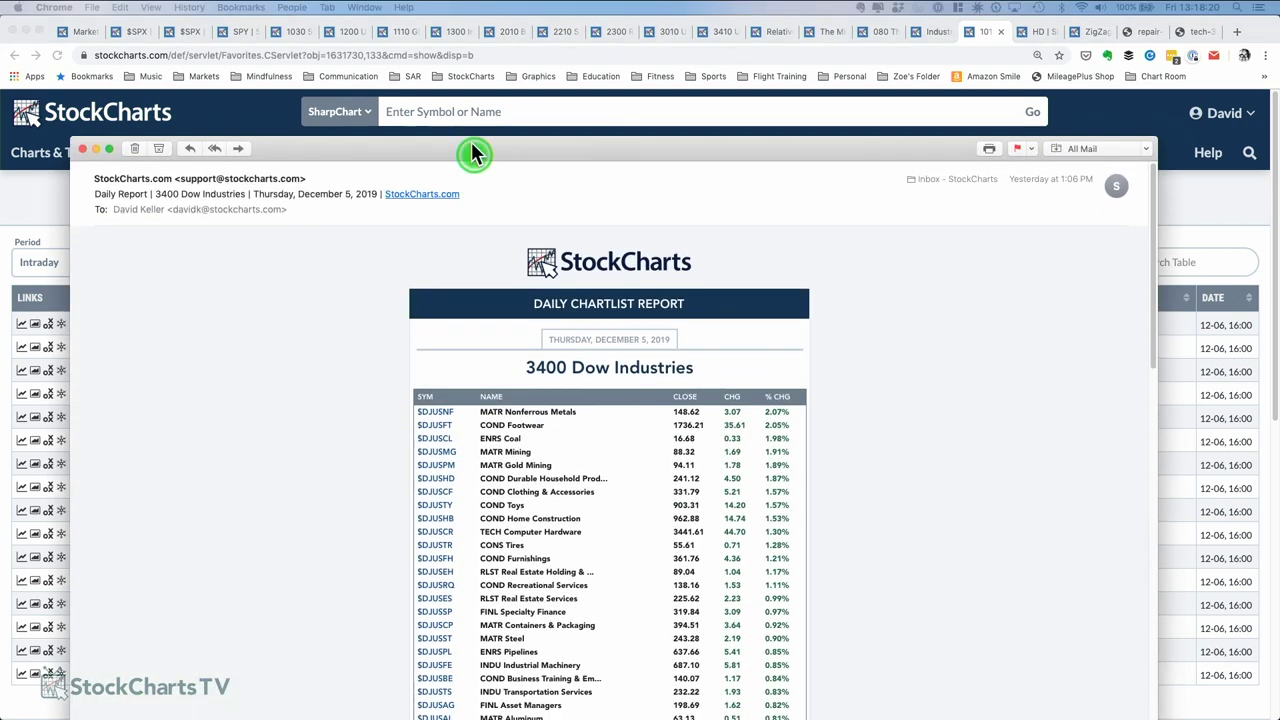
- Move the 3400 Dow Industries report email higher and scroll through its December 5, 2019 contents
drag(471, 151, 492, 31)
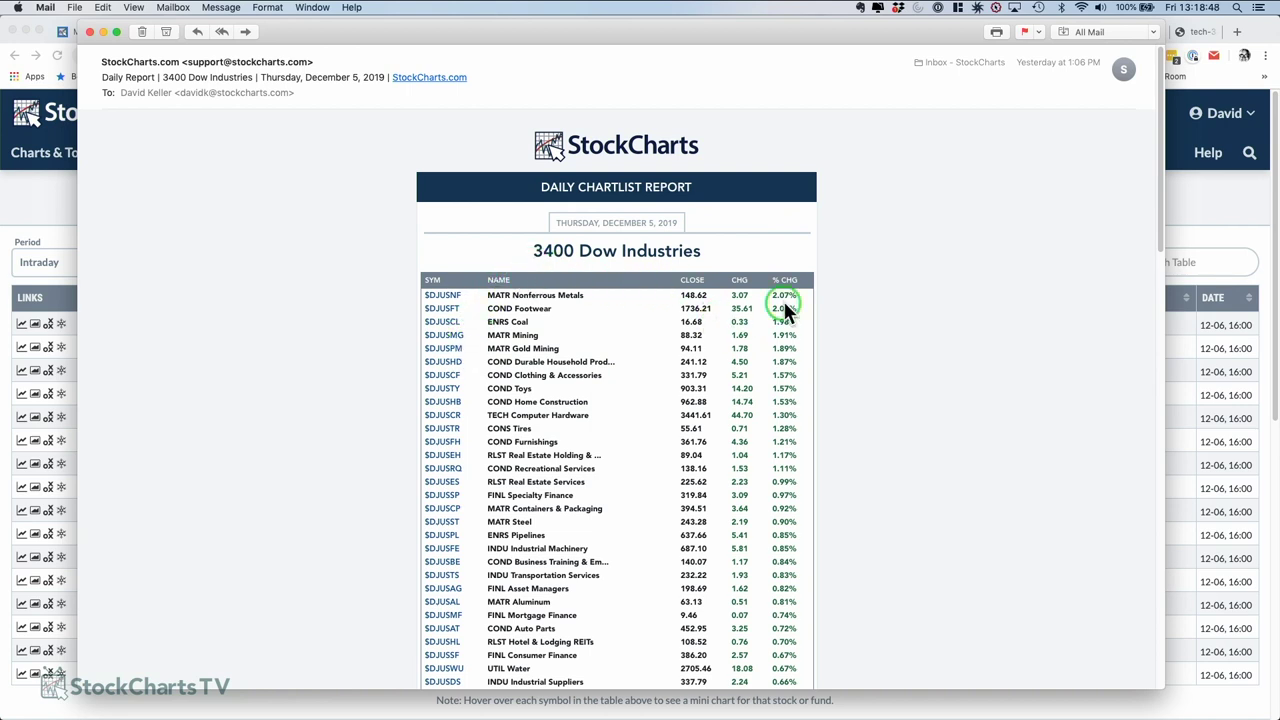
scroll(531, 337, down, 10)
scroll(534, 341, down, 5)
scroll(534, 342, down, 5)
scroll(534, 342, down, 10)
scroll(536, 335, up, 5)
scroll(538, 330, up, 3)
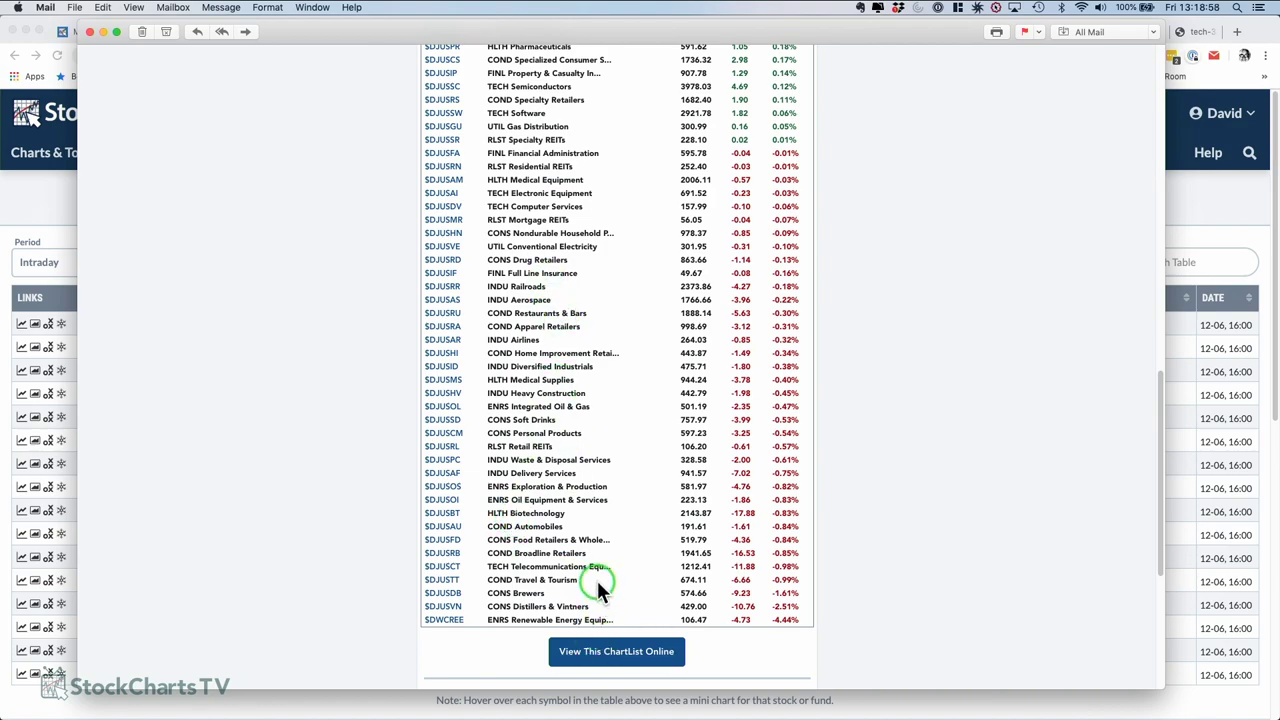
scroll(597, 580, up, 10)
scroll(596, 569, up, 5)
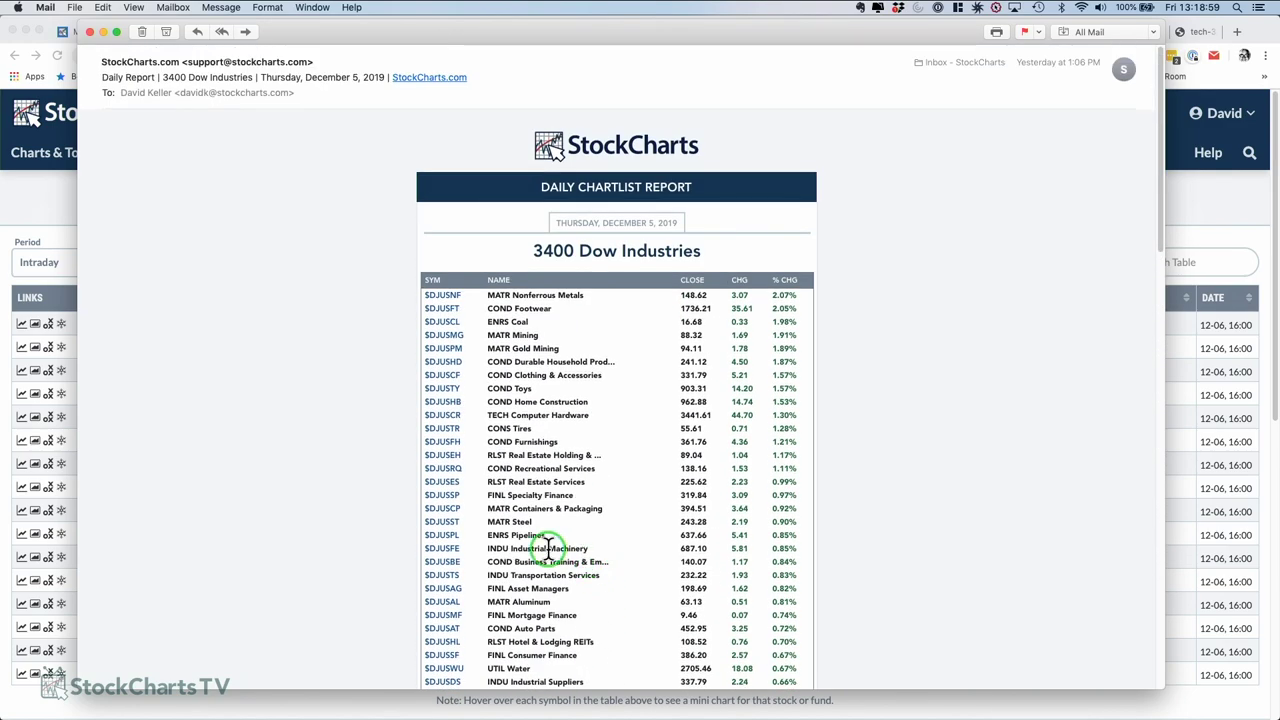
- Close the 3400 Dow Industries email to reach the 1110 Global Equity ETFs report
click(89, 32)
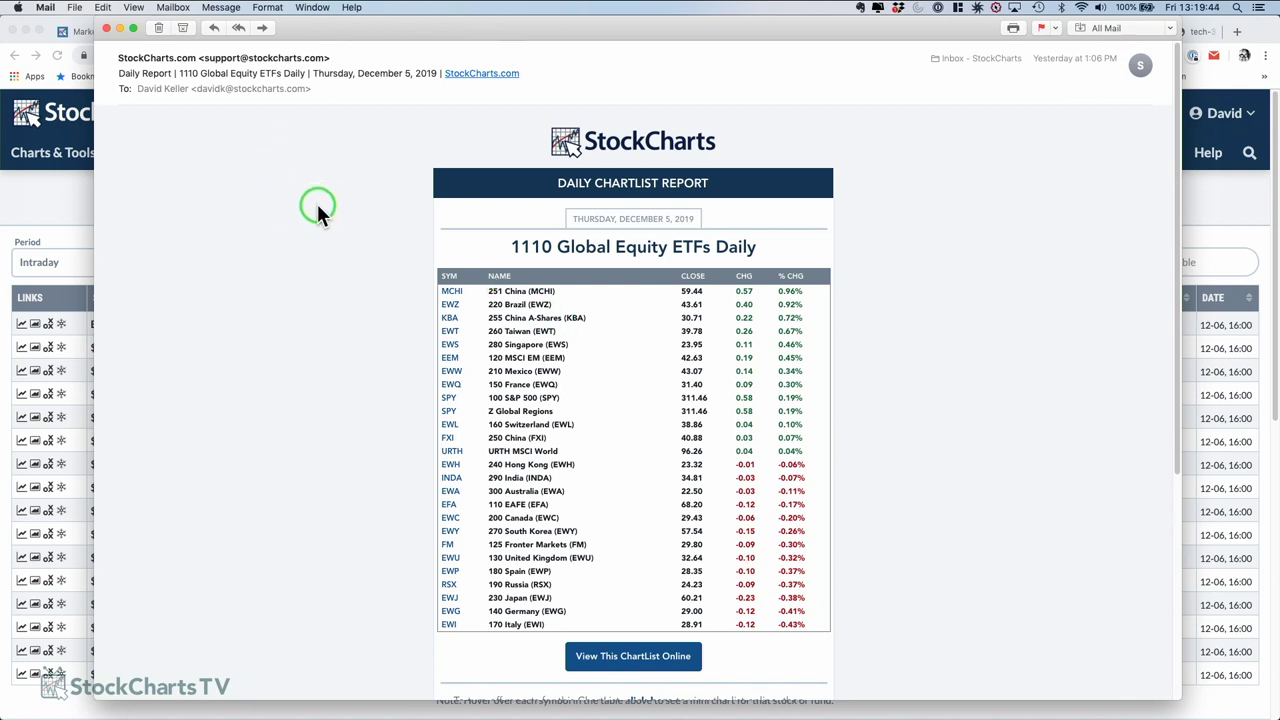
- Close the 1110 Global Equity ETFs email and scroll the StockCharts dashboard to Your ChartLists
click(107, 30)
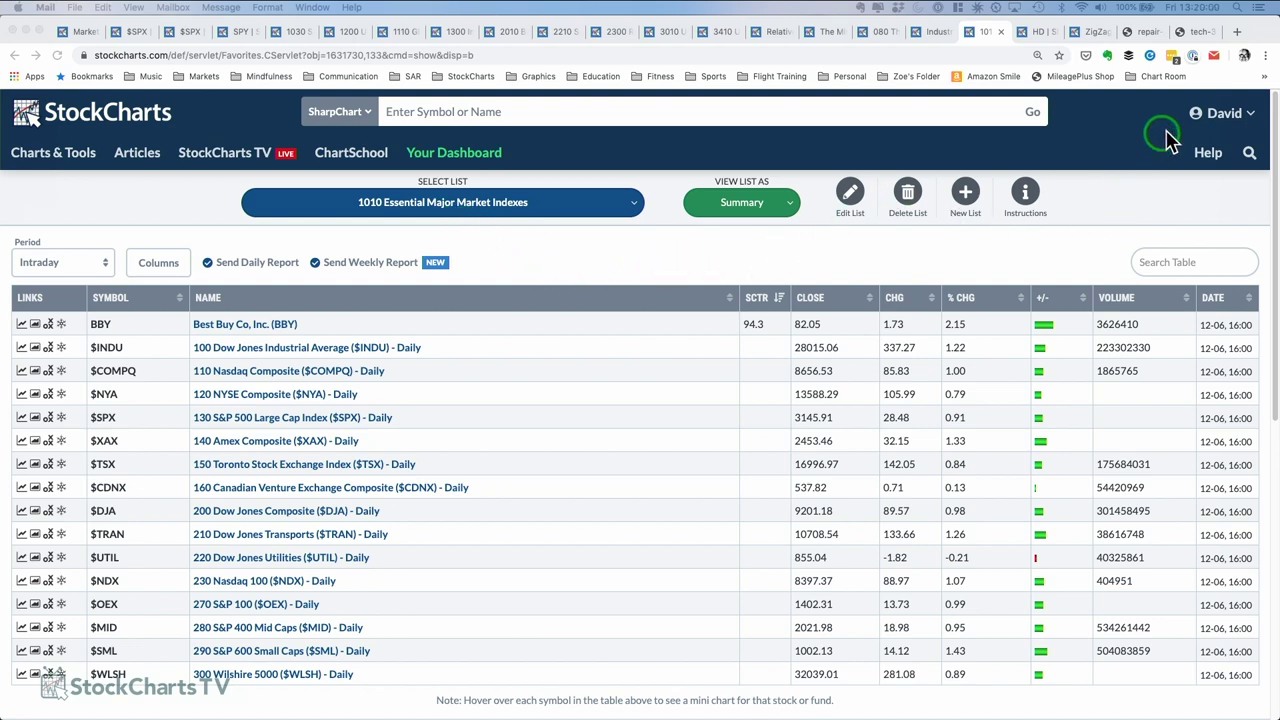
click(440, 163)
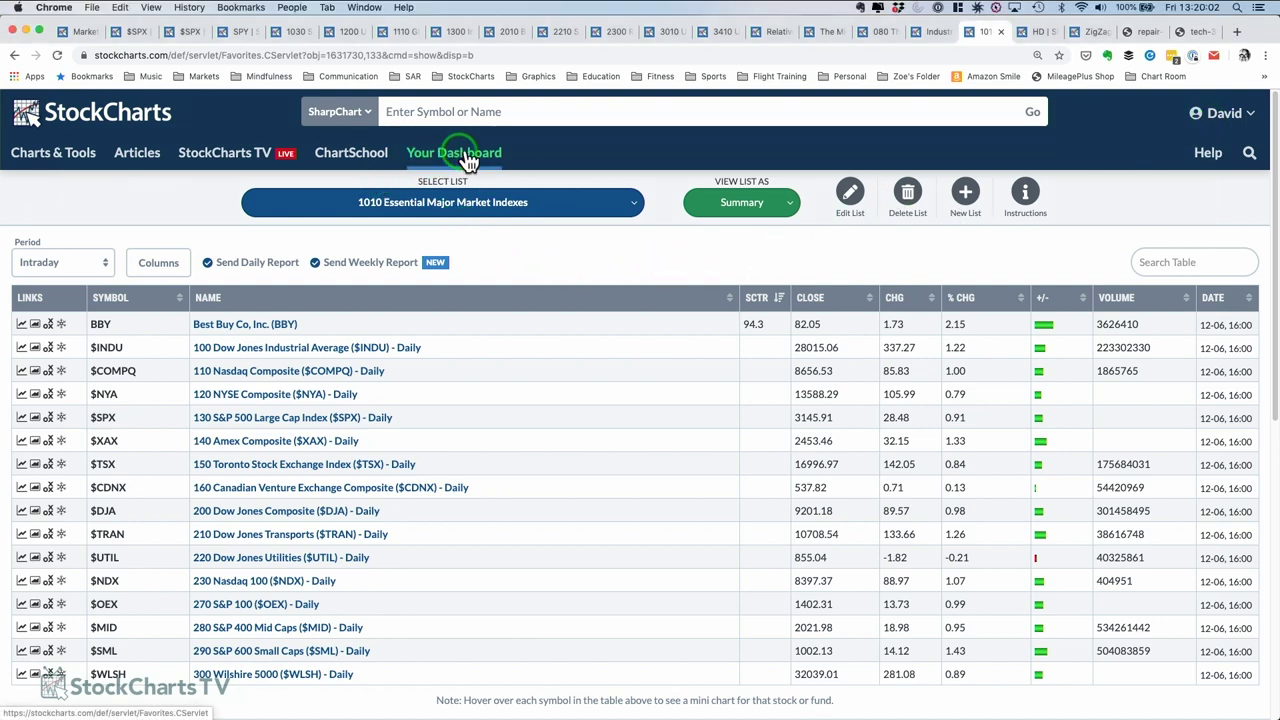
click(490, 160)
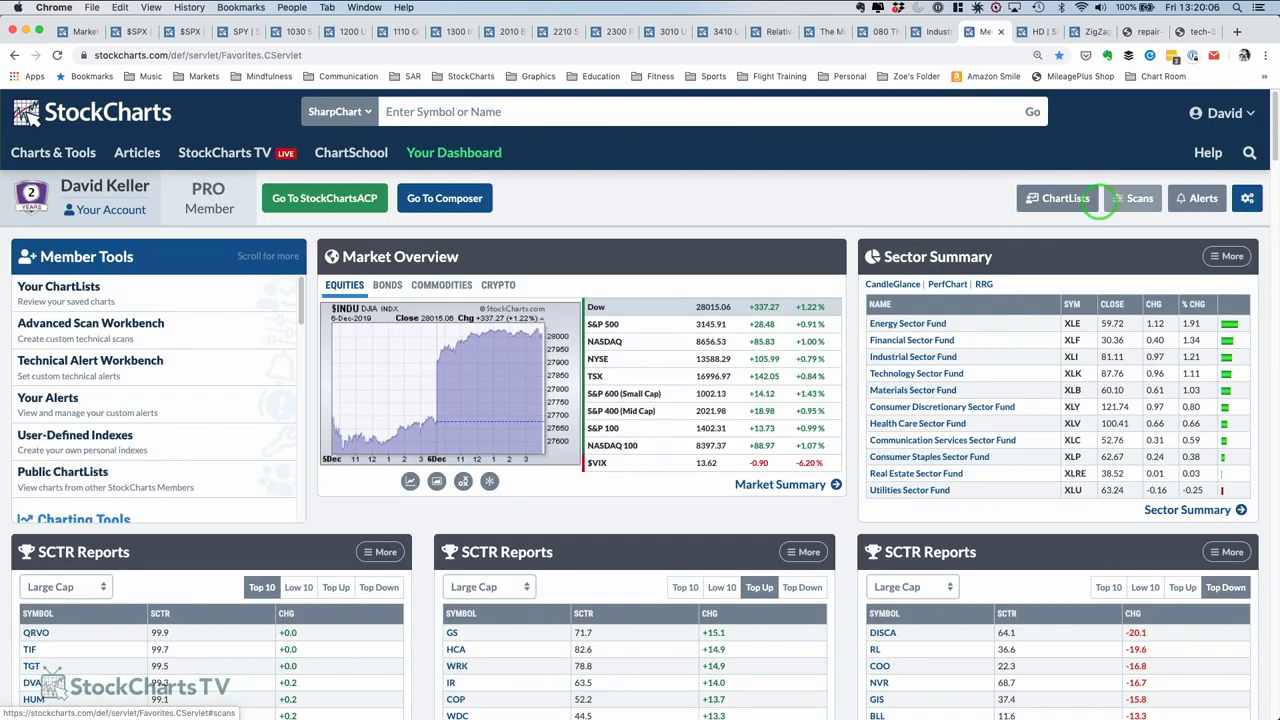
scroll(933, 175, down, 5)
scroll(933, 175, down, 10)
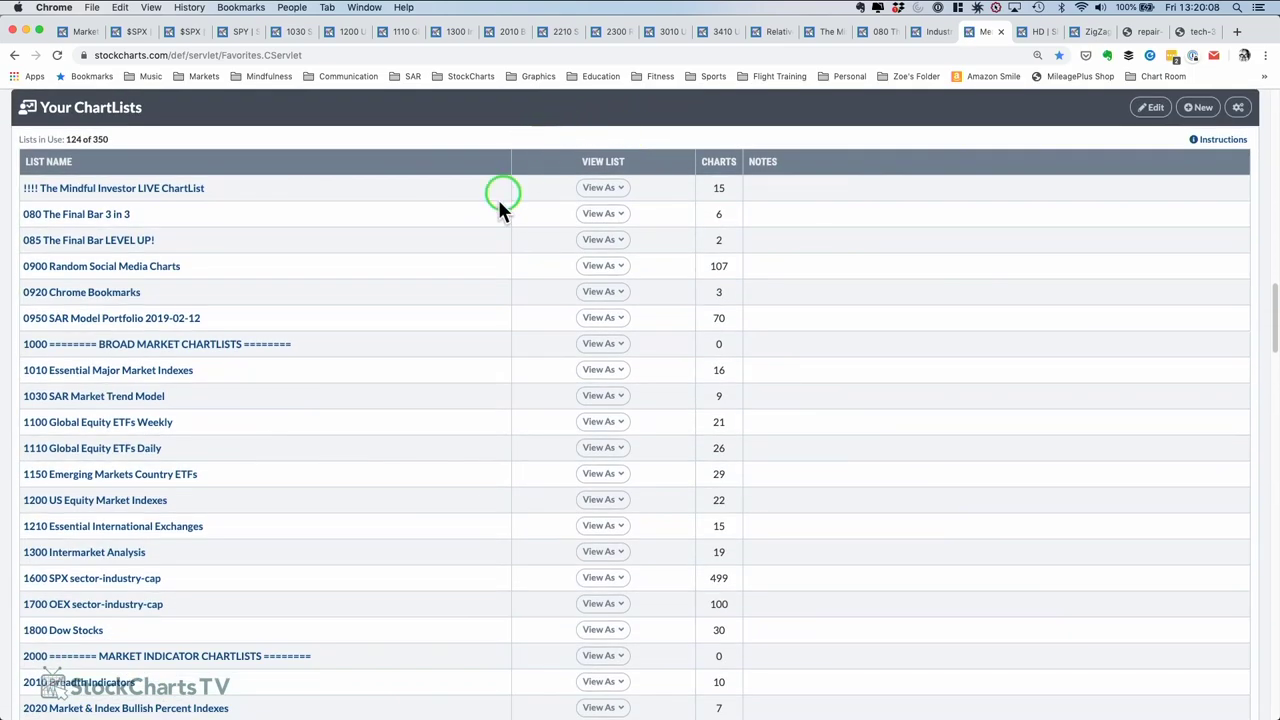
- Choose Summary under View As for the 085 The Final Bar LEVEL UP! ChartList
click(615, 242)
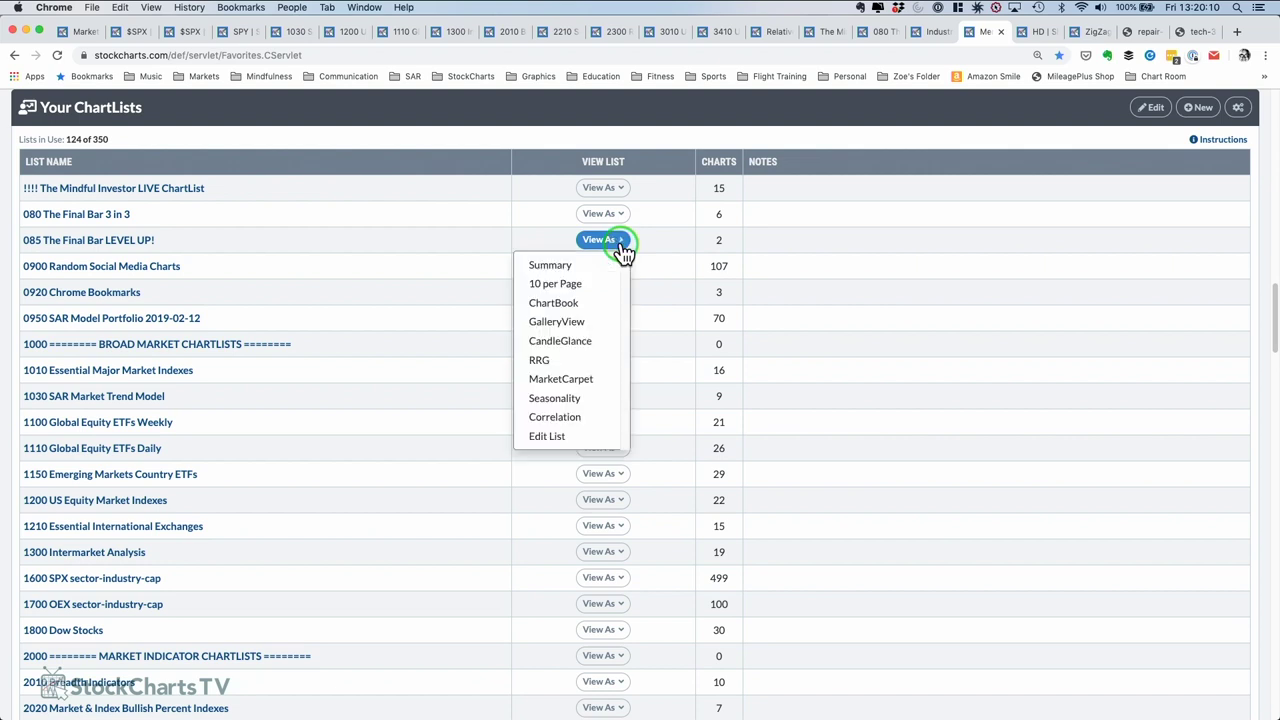
click(570, 266)
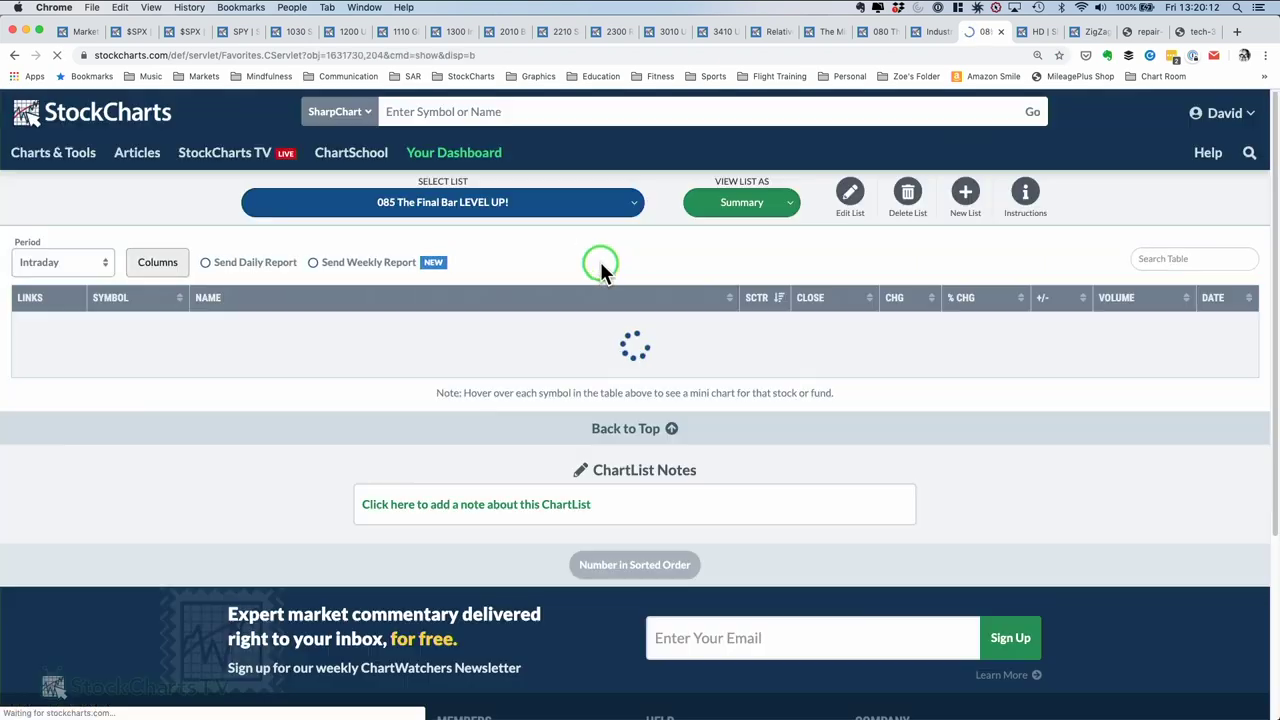